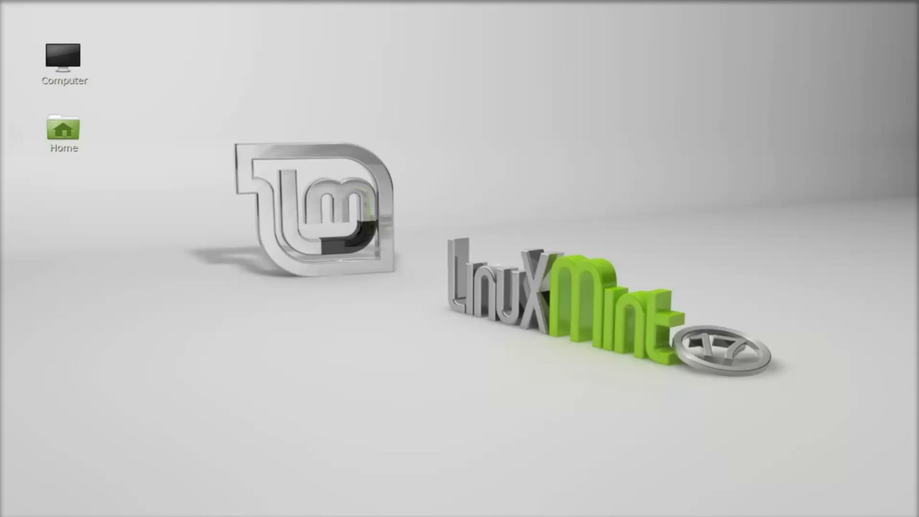
# - Search the applications for "login" and open the Login Window preferences, entering the administrator password
pyautogui.click(13, 513)
pyautogui.write('login')
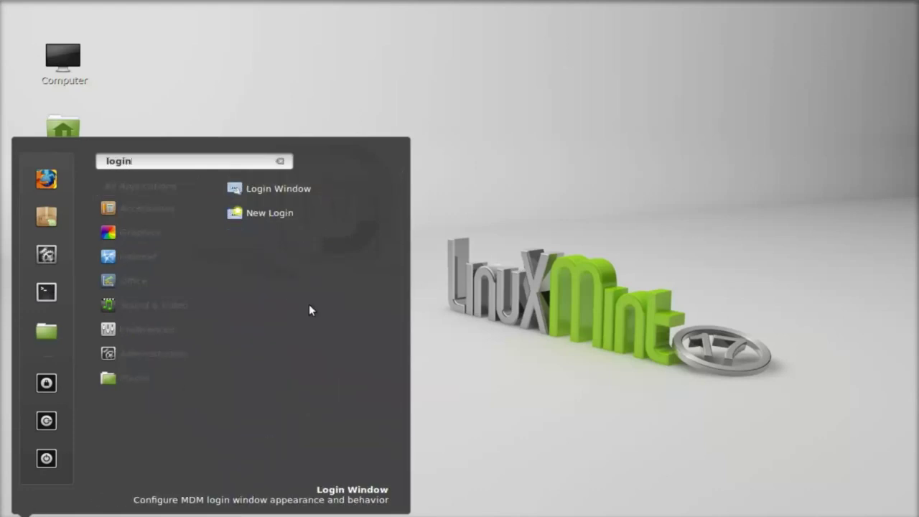
pyautogui.click(267, 192)
pyautogui.write('•••••••')
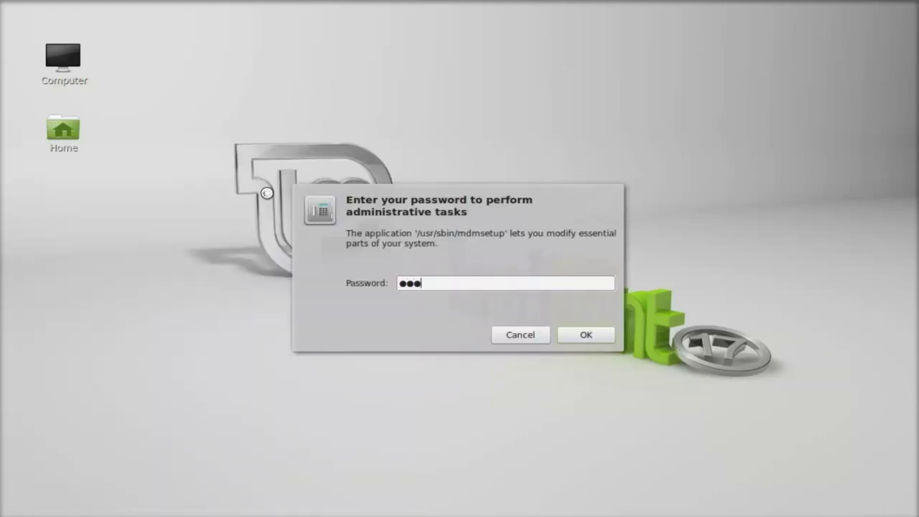
pyautogui.press('Return')
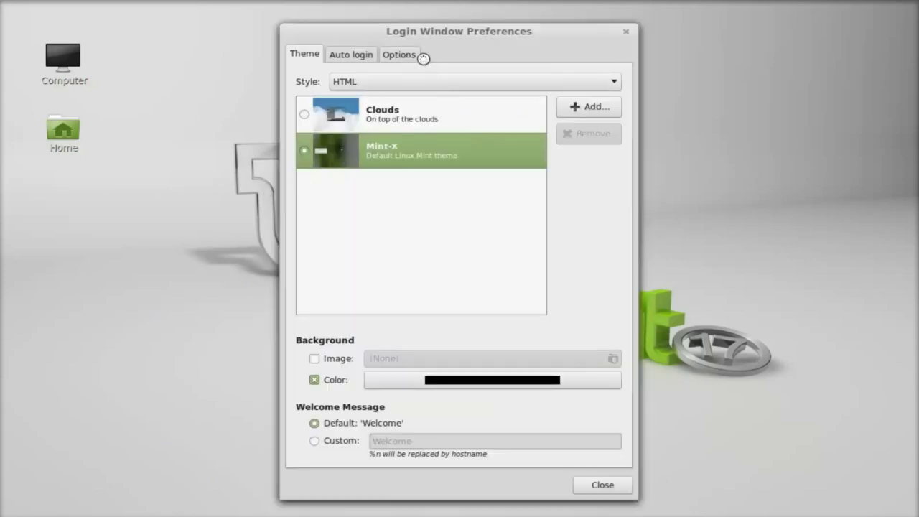
pyautogui.moveTo(531, 36); pyautogui.dragTo(532, 27)
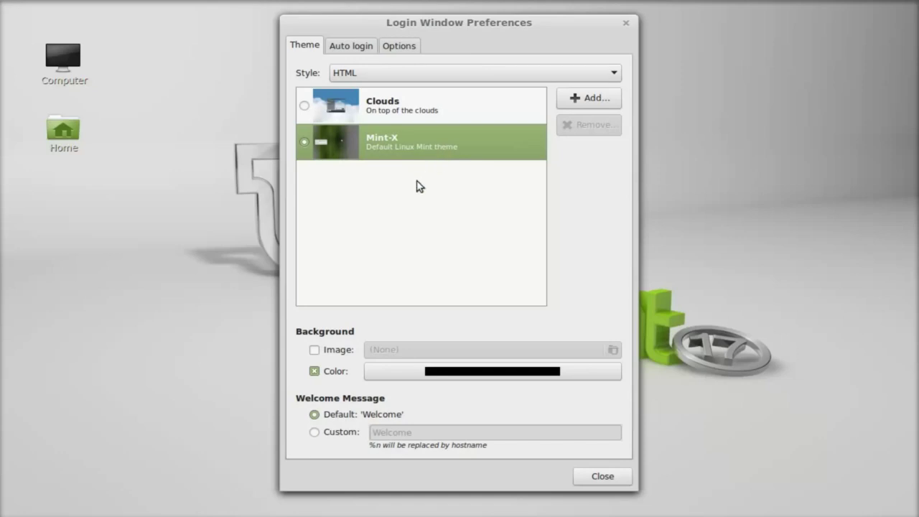
# - Switch the login window style to GDM and select the Arc-Brave theme
pyautogui.click(370, 72)
pyautogui.click(372, 62)
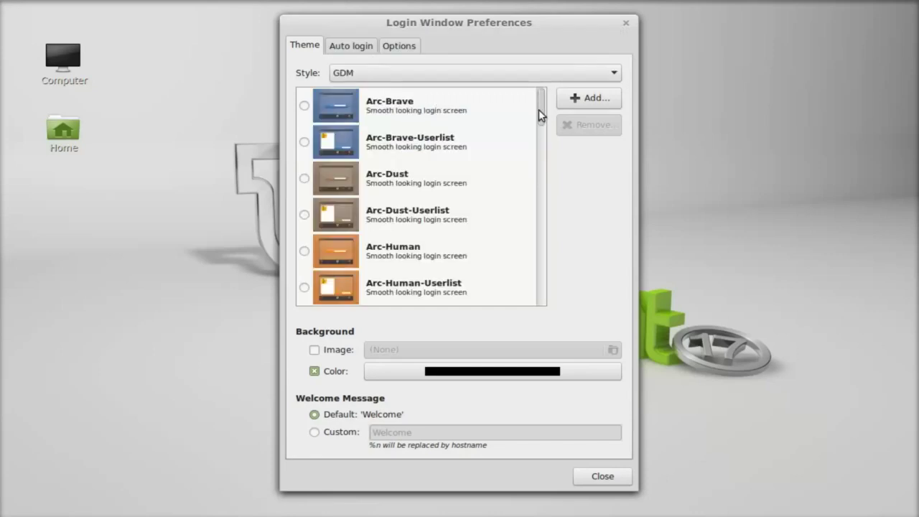
pyautogui.scroll(-1, 540, 109)
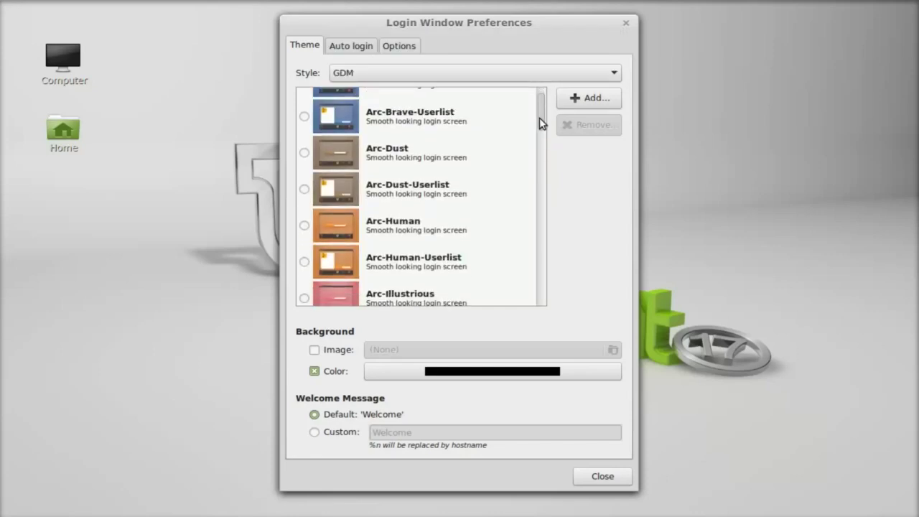
pyautogui.scroll(1, 540, 109)
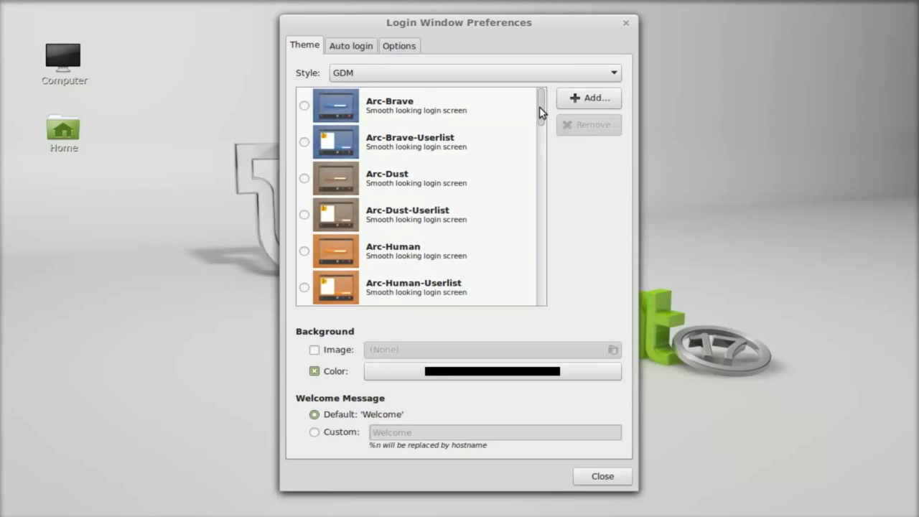
pyautogui.moveTo(539, 106); pyautogui.dragTo(540, 116)
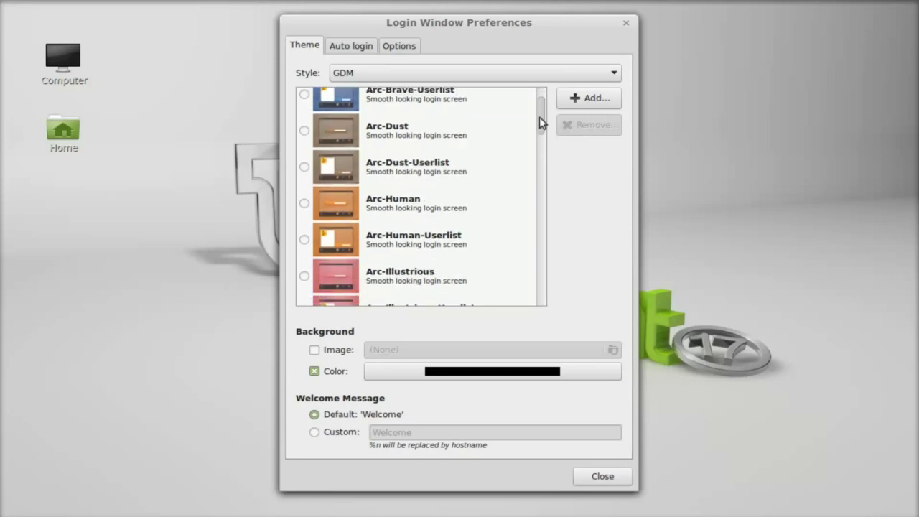
pyautogui.moveTo(540, 120)
pyautogui.mouseDown()
pyautogui.moveTo(539, 134)
pyautogui.moveTo(539, 113)
pyautogui.mouseUp()
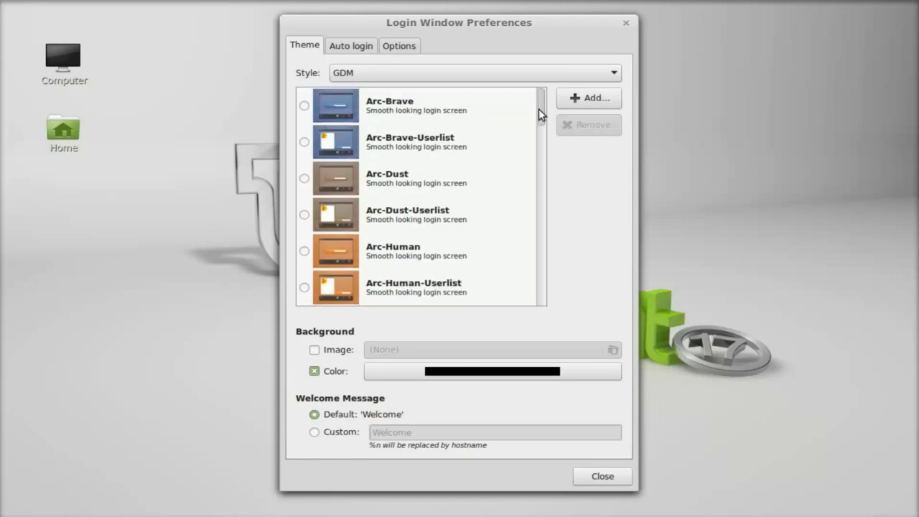
pyautogui.moveTo(539, 112)
pyautogui.mouseDown()
pyautogui.moveTo(539, 125)
pyautogui.moveTo(539, 108)
pyautogui.mouseUp()
pyautogui.click(304, 106)
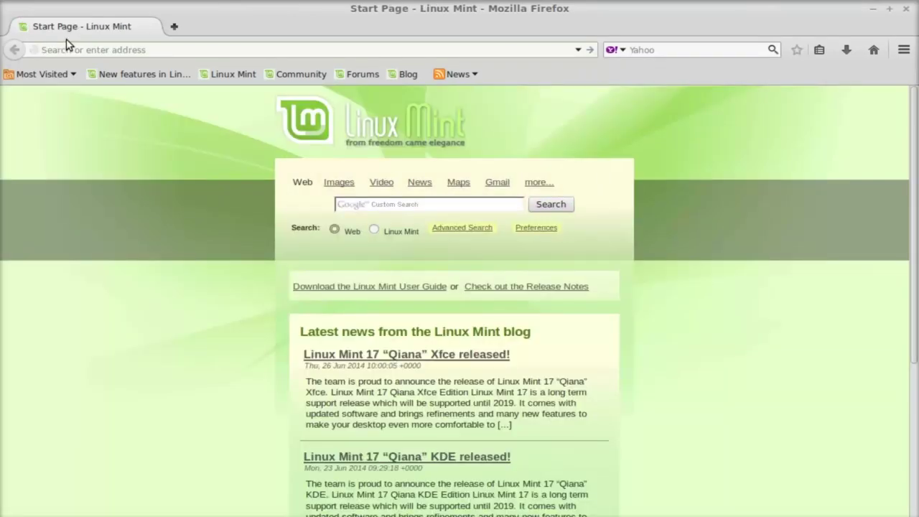
# - Go to linuxmint-art.org in Firefox
pyautogui.write('linuxmint')
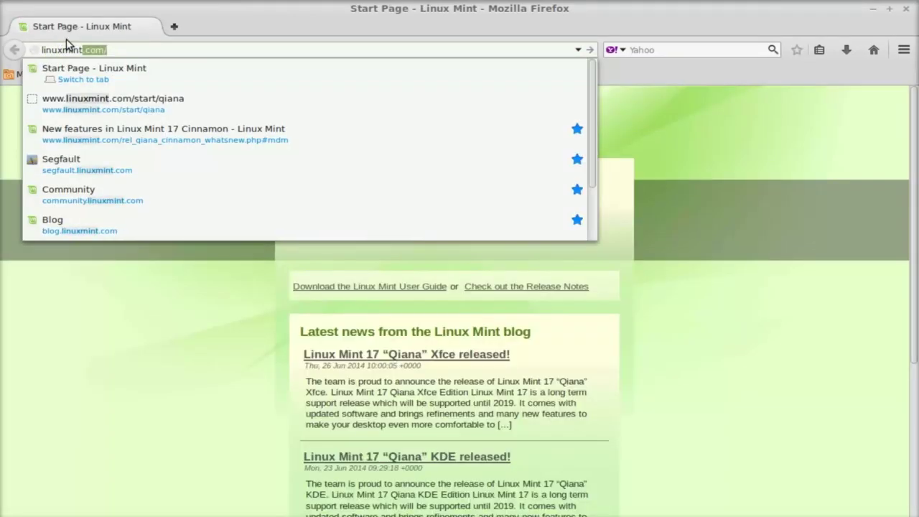
pyautogui.write('-art')
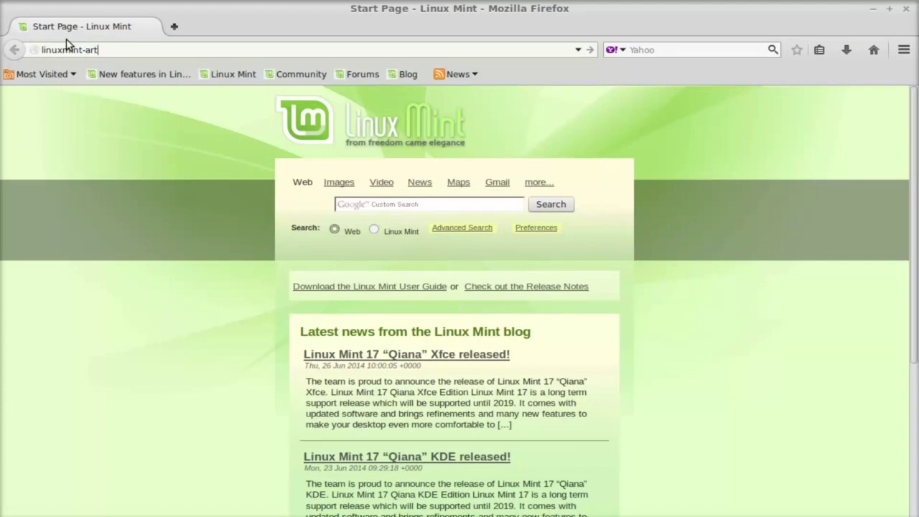
pyautogui.write('.org')
pyautogui.press('Return')
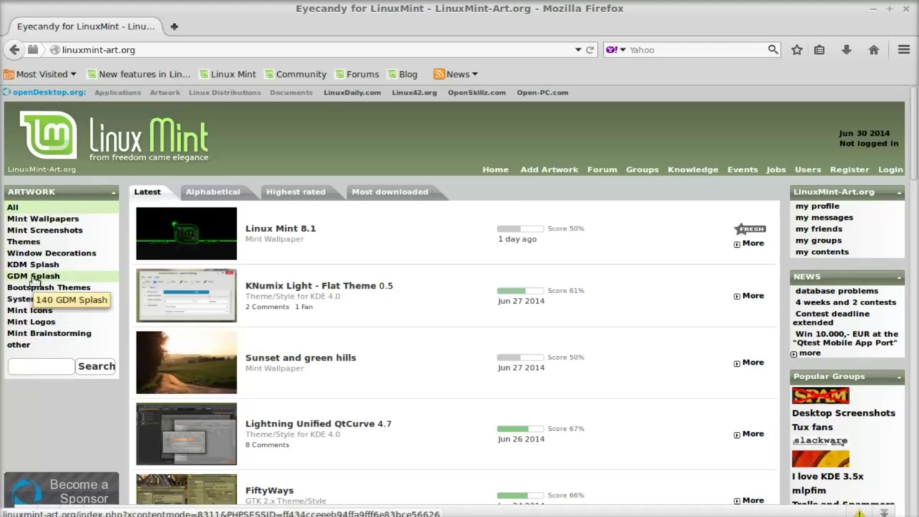
# - Show the GDM Splash artwork category sorted by highest rated
pyautogui.click(33, 278)
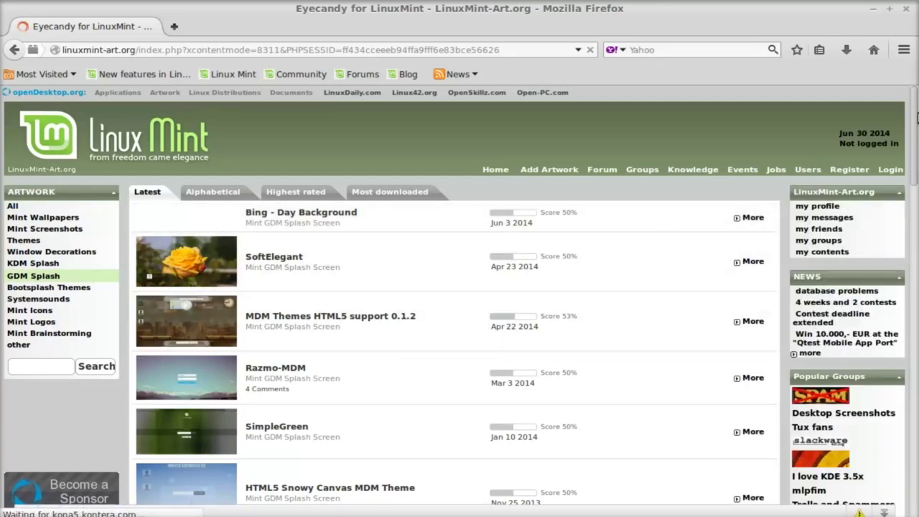
pyautogui.moveTo(915, 120)
pyautogui.mouseDown()
pyautogui.moveTo(914, 179)
pyautogui.moveTo(911, 113)
pyautogui.mouseUp()
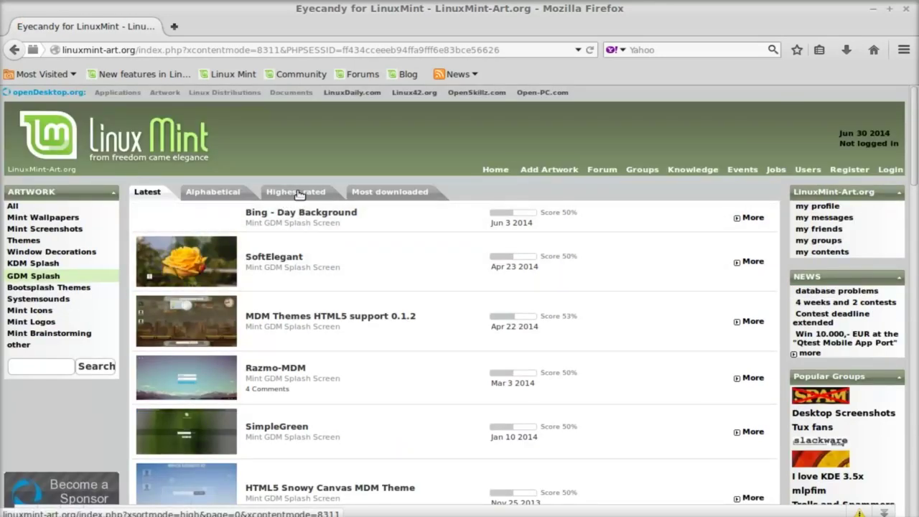
pyautogui.click(296, 193)
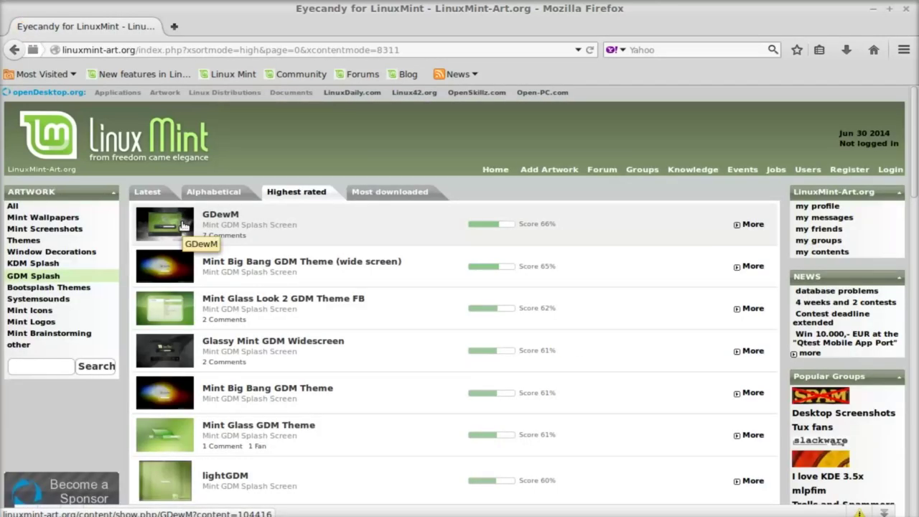
# - Open the GDewM splash screen's page and preview its first screenshot enlarged
pyautogui.click(183, 227)
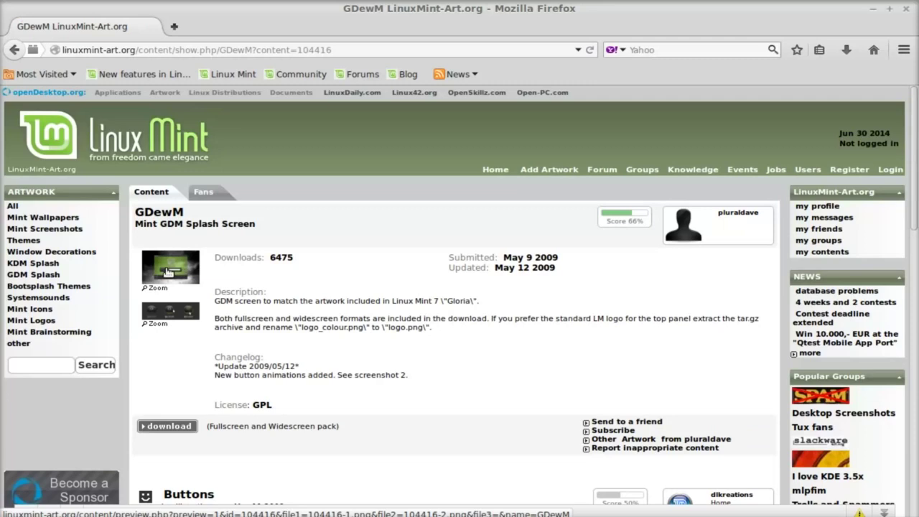
pyautogui.click(170, 271)
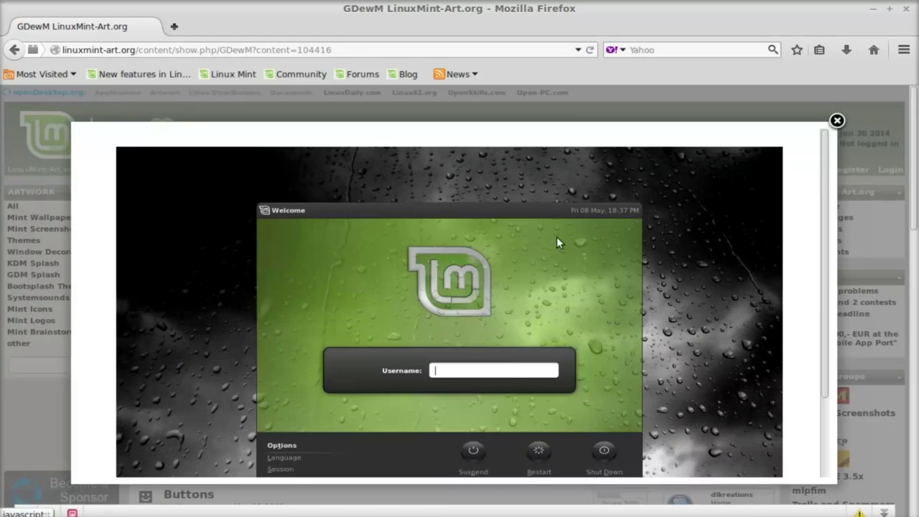
pyautogui.click(838, 121)
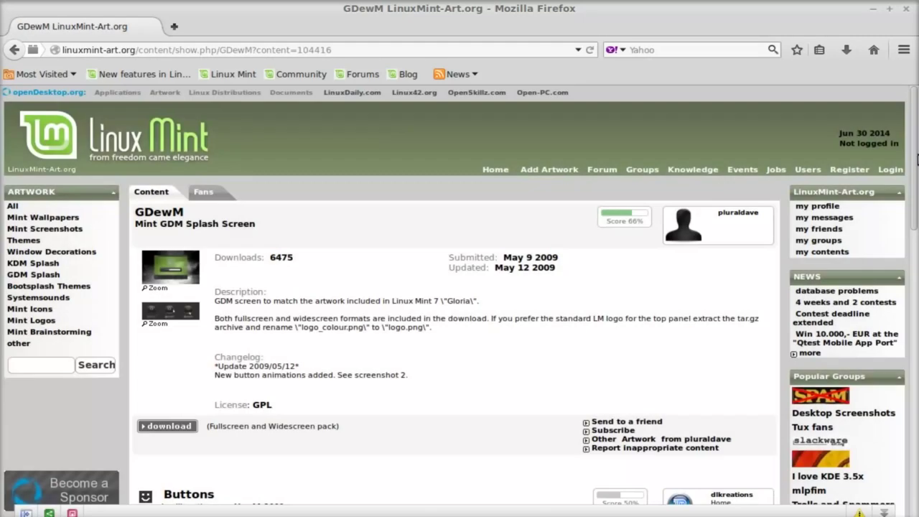
# - Download the GDewM theme's ZIP archive from its deviantART page, save the file and close the browser
pyautogui.scroll(-3, 916, 160)
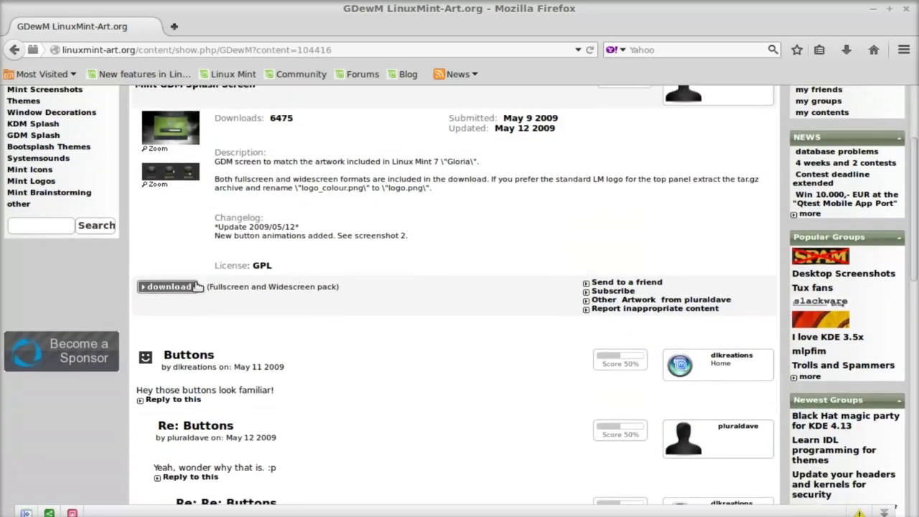
pyautogui.click(177, 290)
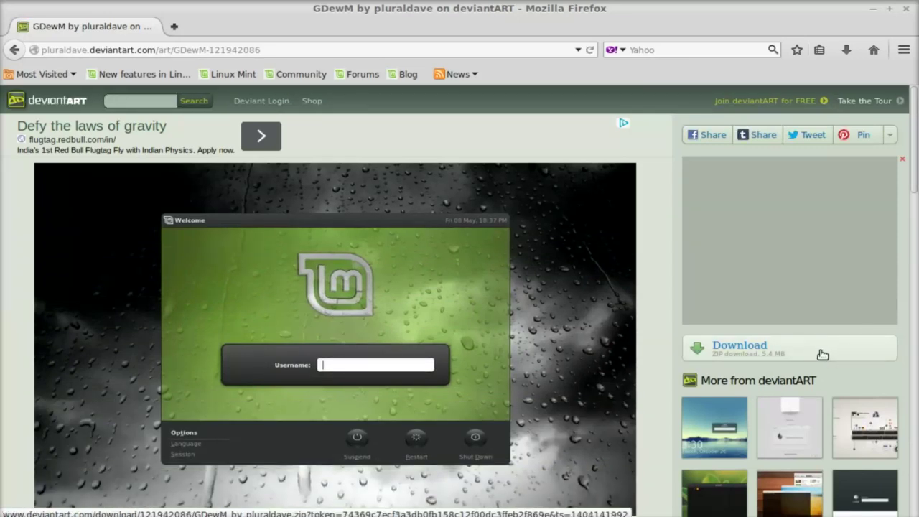
pyautogui.click(822, 355)
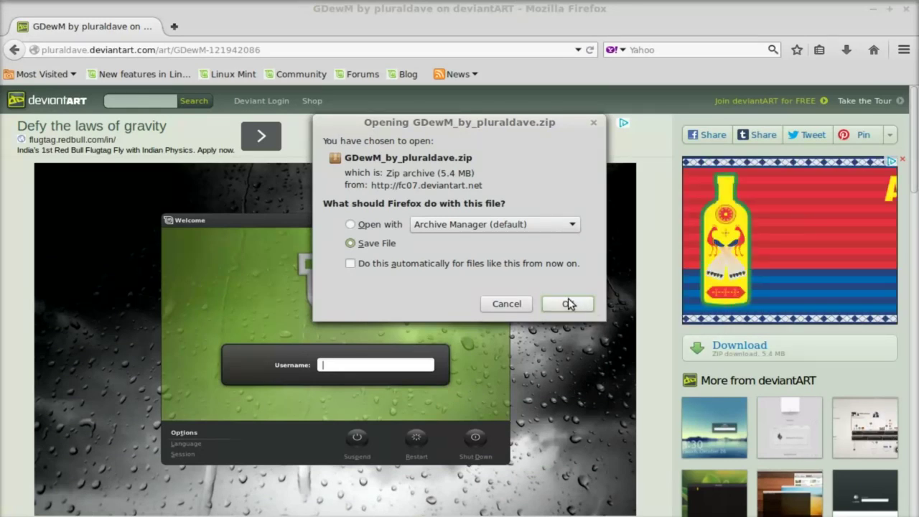
pyautogui.click(568, 304)
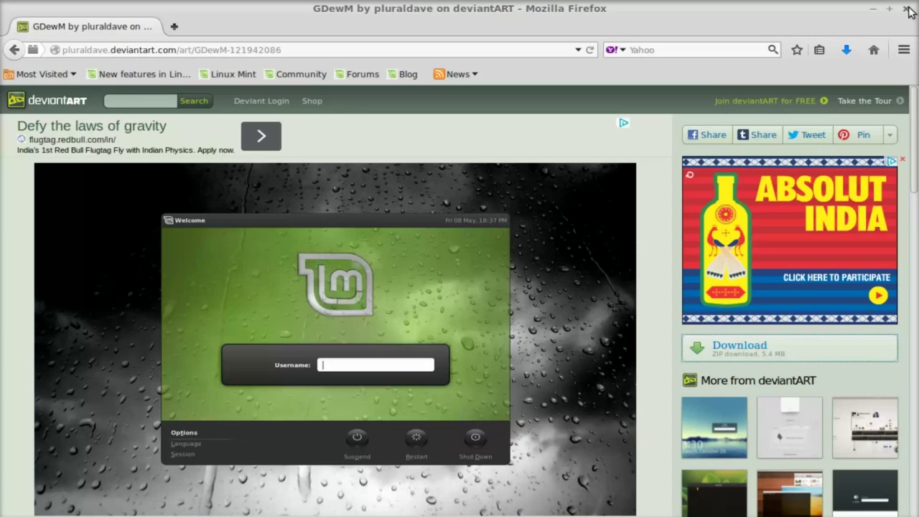
pyautogui.click(906, 9)
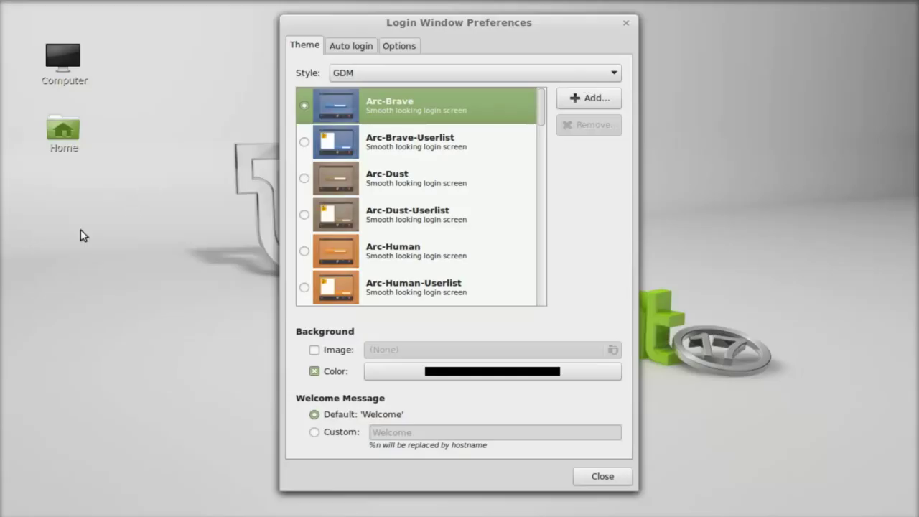
# - Extract the downloaded GDewM ZIP archive inside the Downloads folder and open the resulting GDewM folder
pyautogui.click(61, 131)
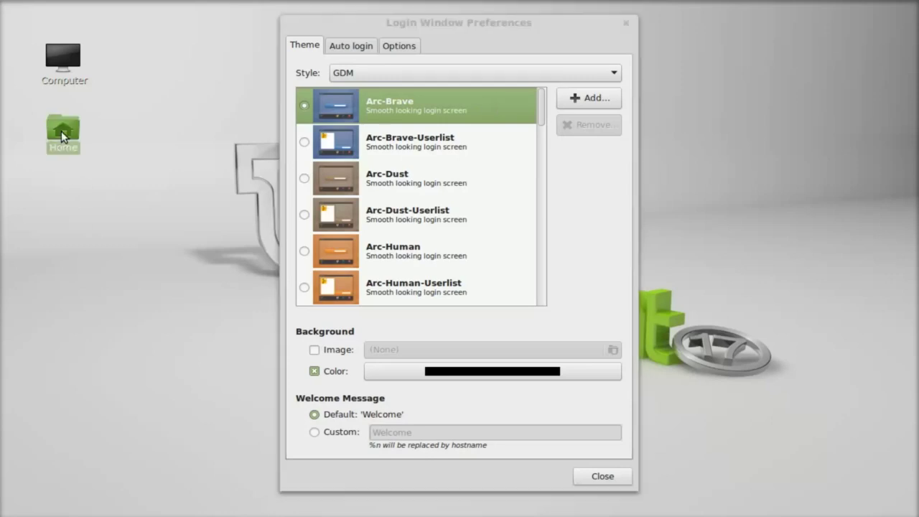
pyautogui.doubleClick(61, 131)
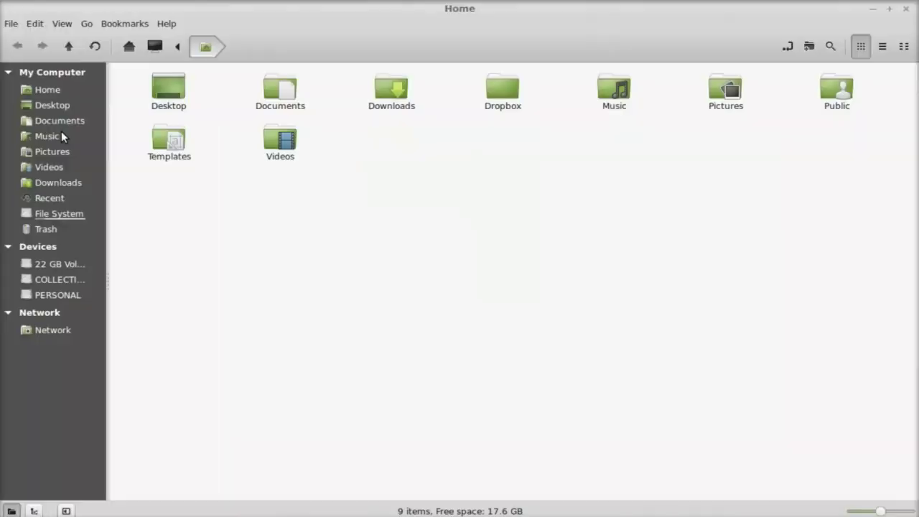
pyautogui.doubleClick(391, 90)
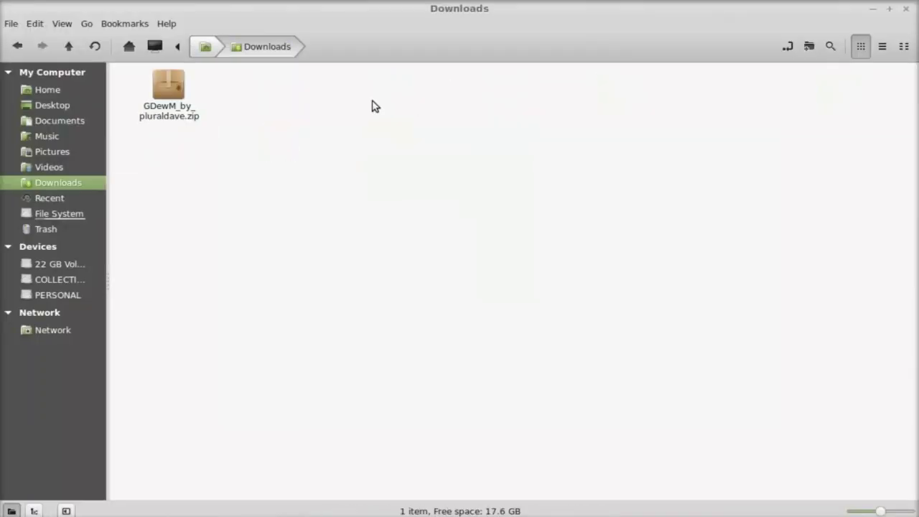
pyautogui.click(169, 101)
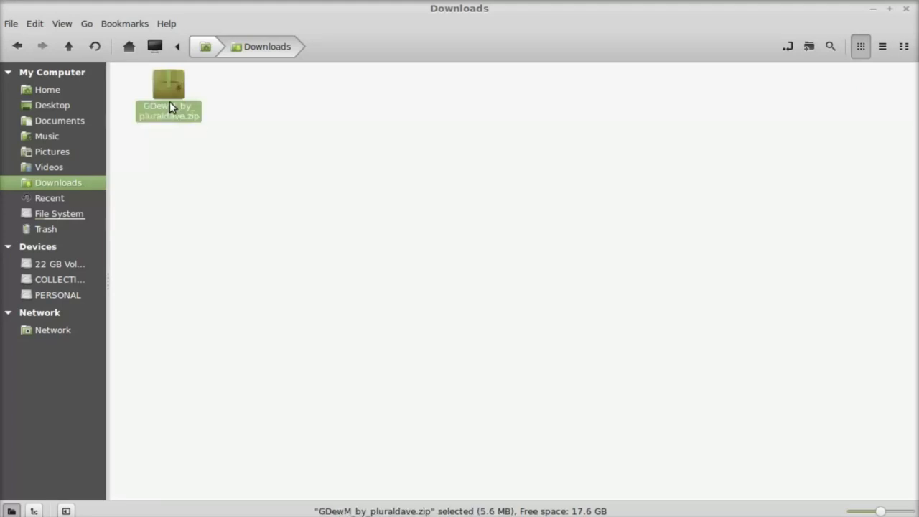
pyautogui.rightClick(170, 101)
pyautogui.click(252, 339)
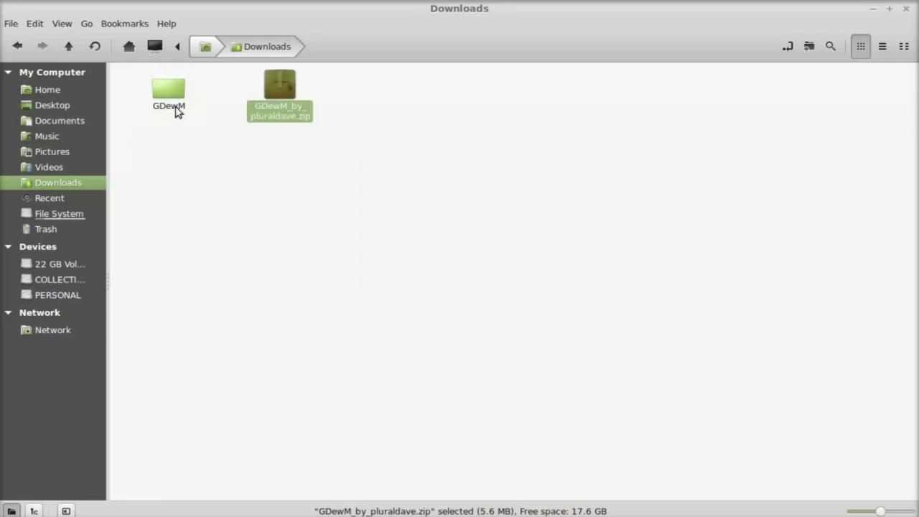
pyautogui.doubleClick(173, 94)
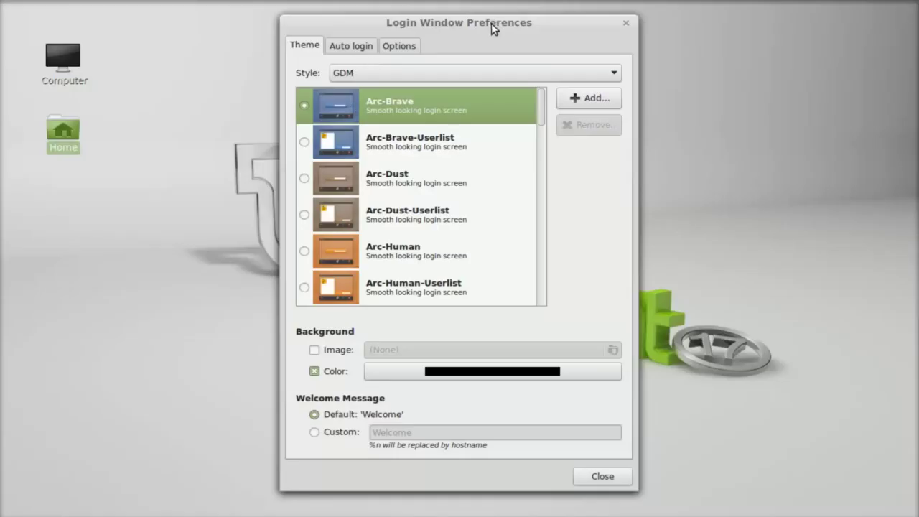
# - Add GDewM-Widescreen.tar.gz from the Downloads/GDewM folder as a new login theme and install it
pyautogui.click(587, 101)
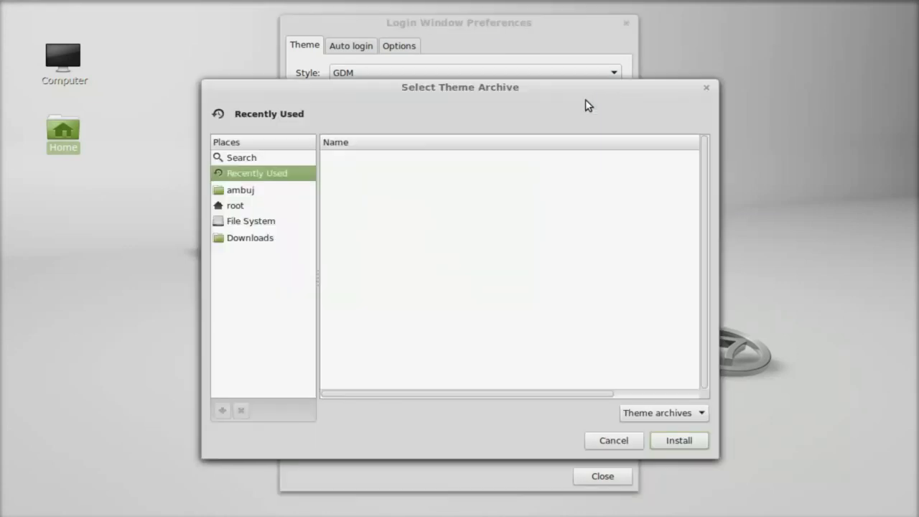
pyautogui.click(241, 191)
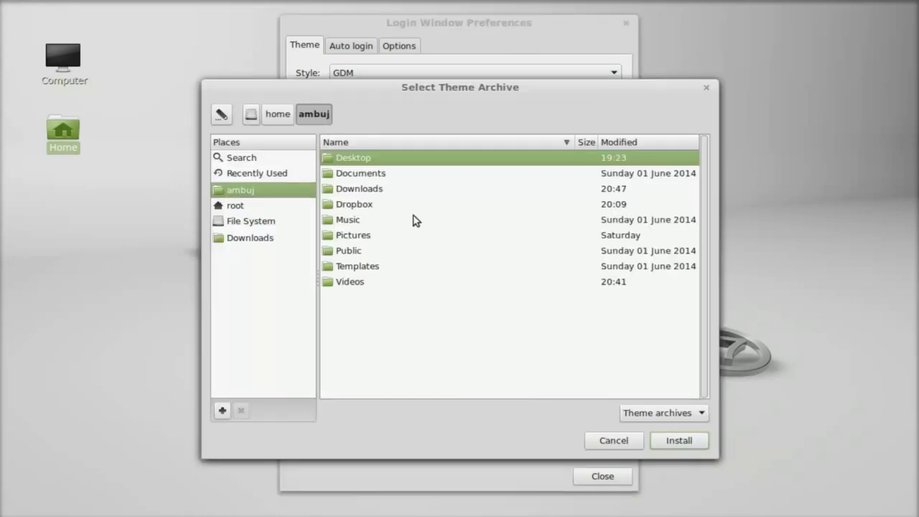
pyautogui.doubleClick(372, 190)
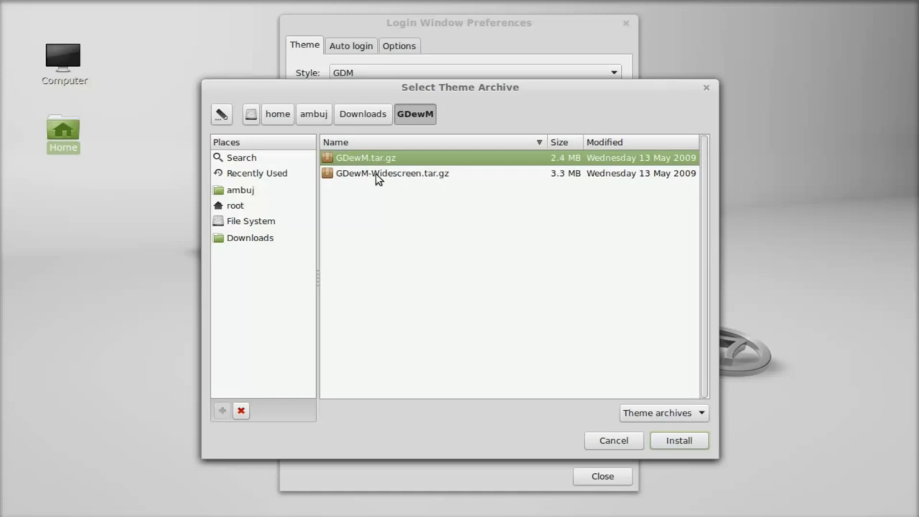
pyautogui.click(377, 178)
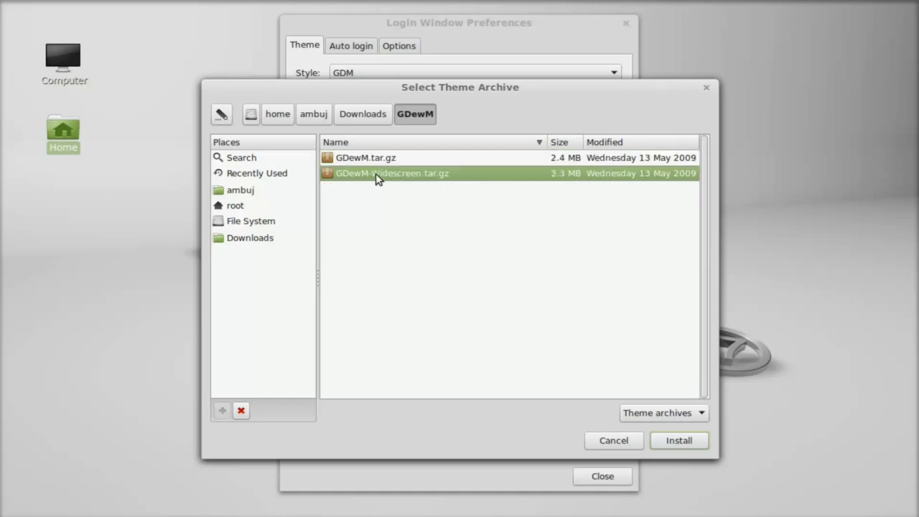
pyautogui.click(685, 444)
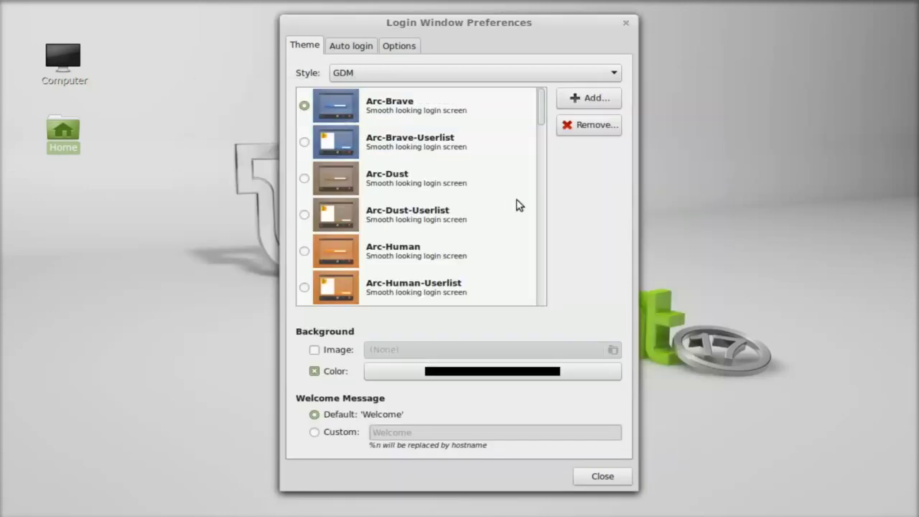
# - Activate the GDewM-Widescreen login theme and close the Login Window preferences
pyautogui.moveTo(543, 127); pyautogui.dragTo(532, 229)
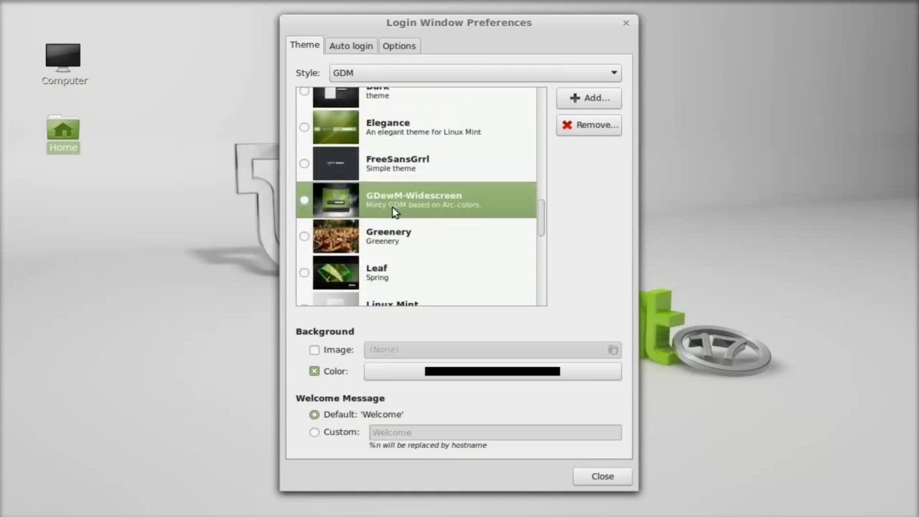
pyautogui.click(305, 200)
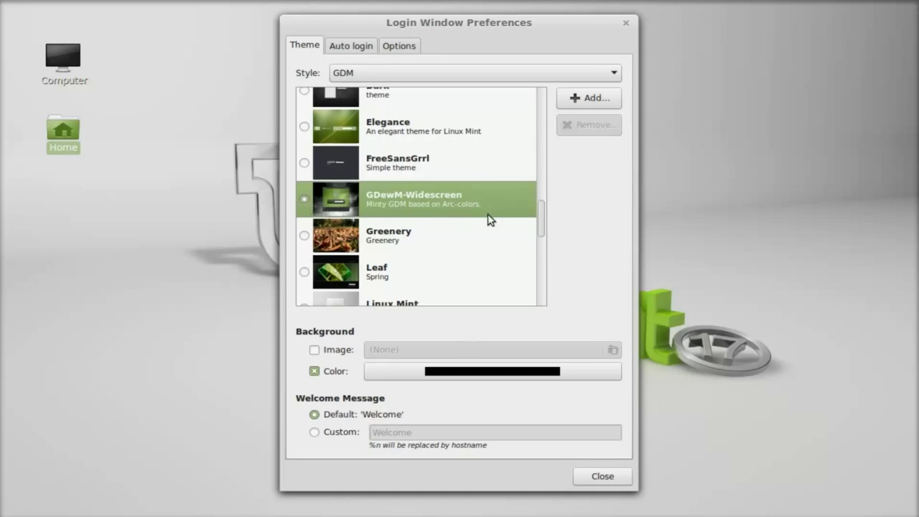
pyautogui.click(602, 477)
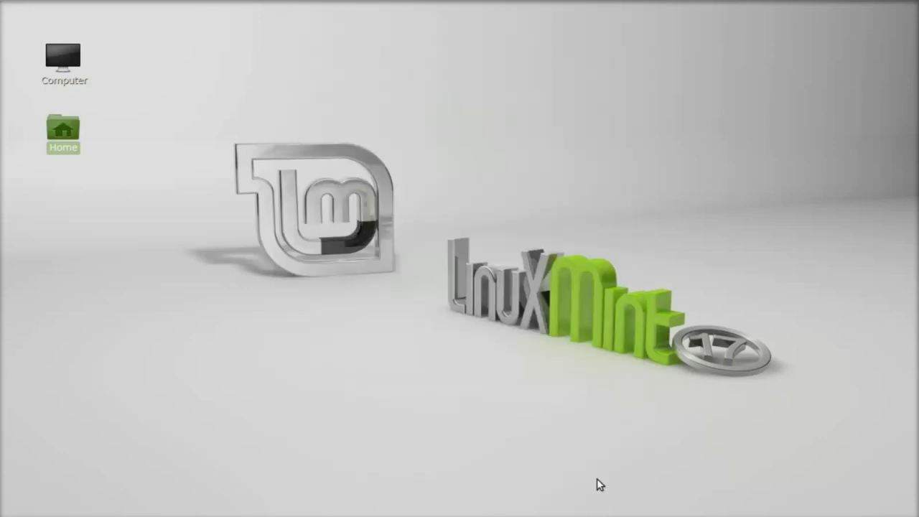
pyautogui.click(596, 213)
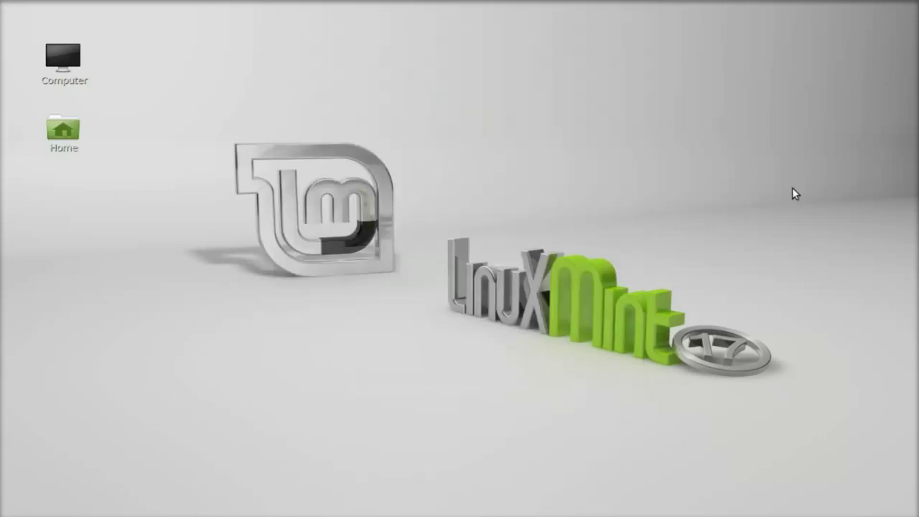